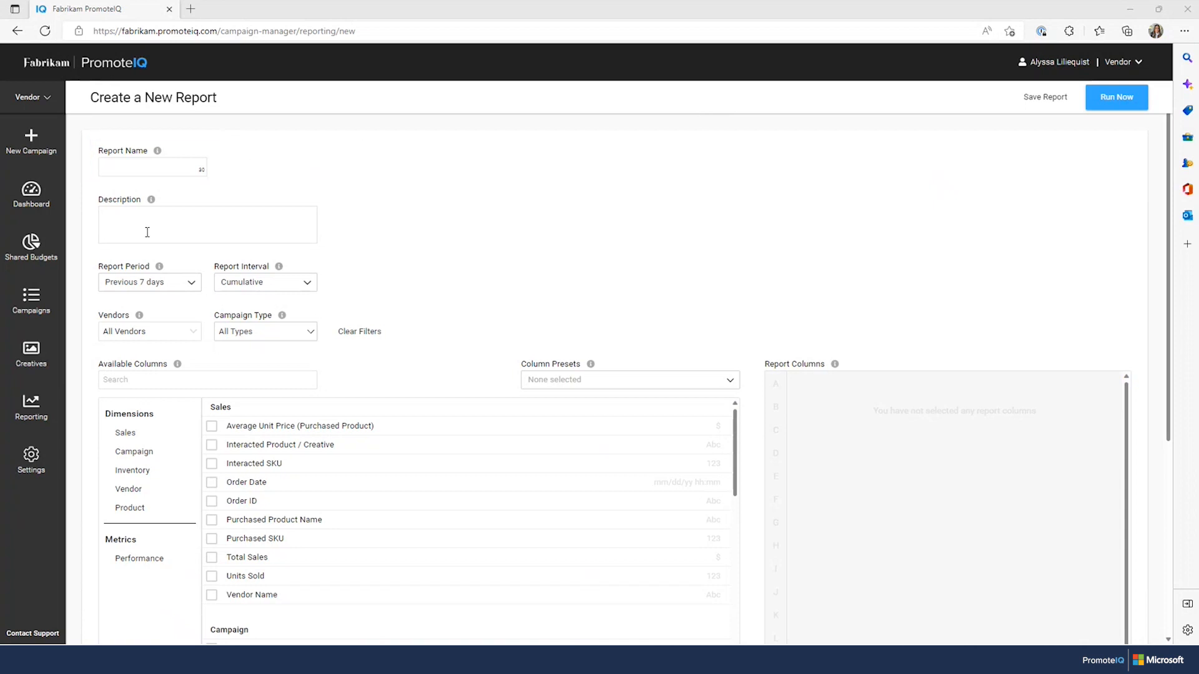
# Name the new report "Monthly campaign performance".
pyautogui.click(167, 167)
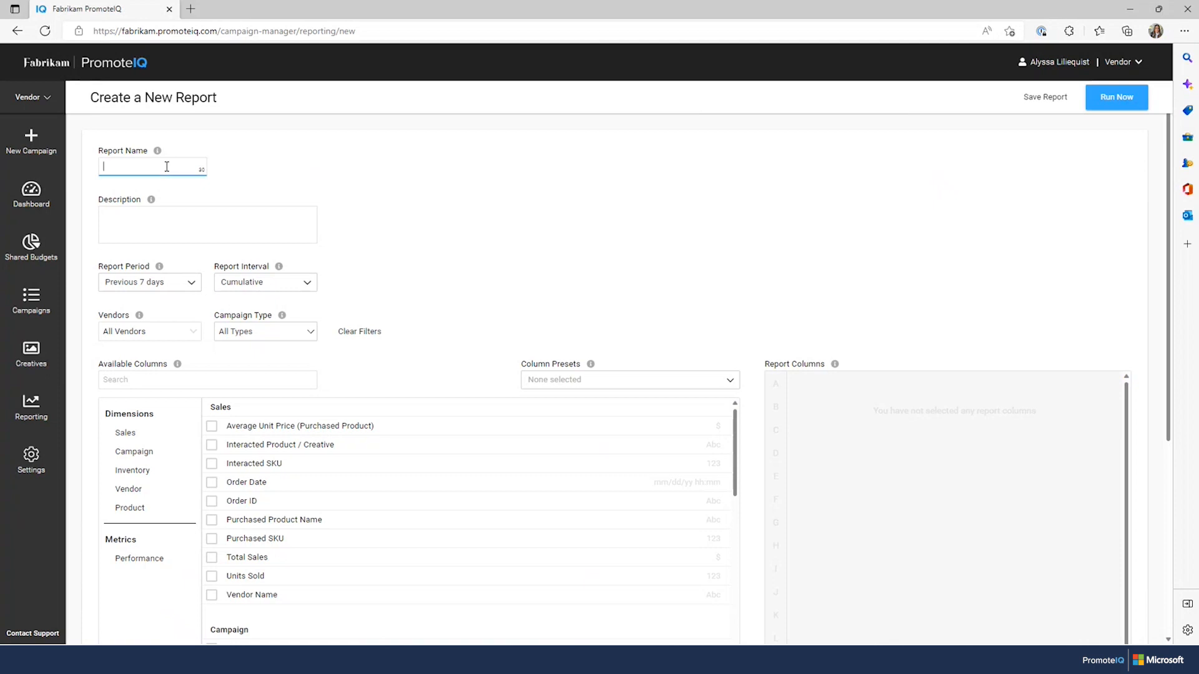
pyautogui.write('Monthly c')
pyautogui.write('ampaign ')
pyautogui.write('performance')
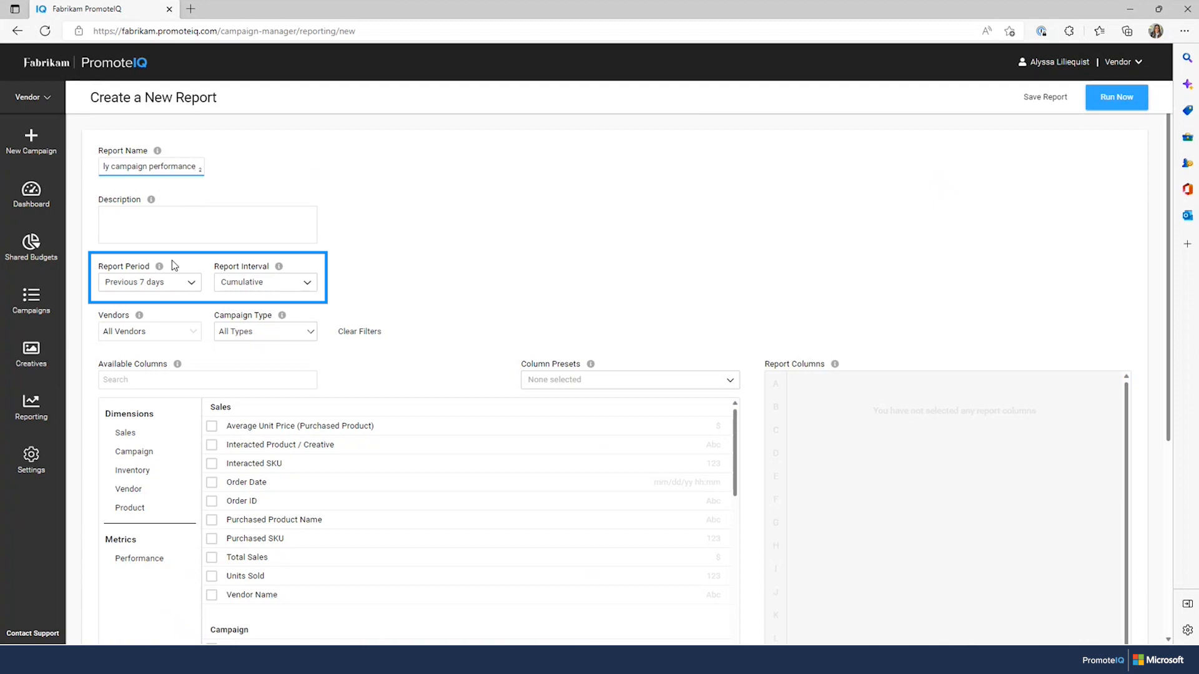
# Set the report period to Previous 30 days and the report interval to Daily.
pyautogui.click(174, 284)
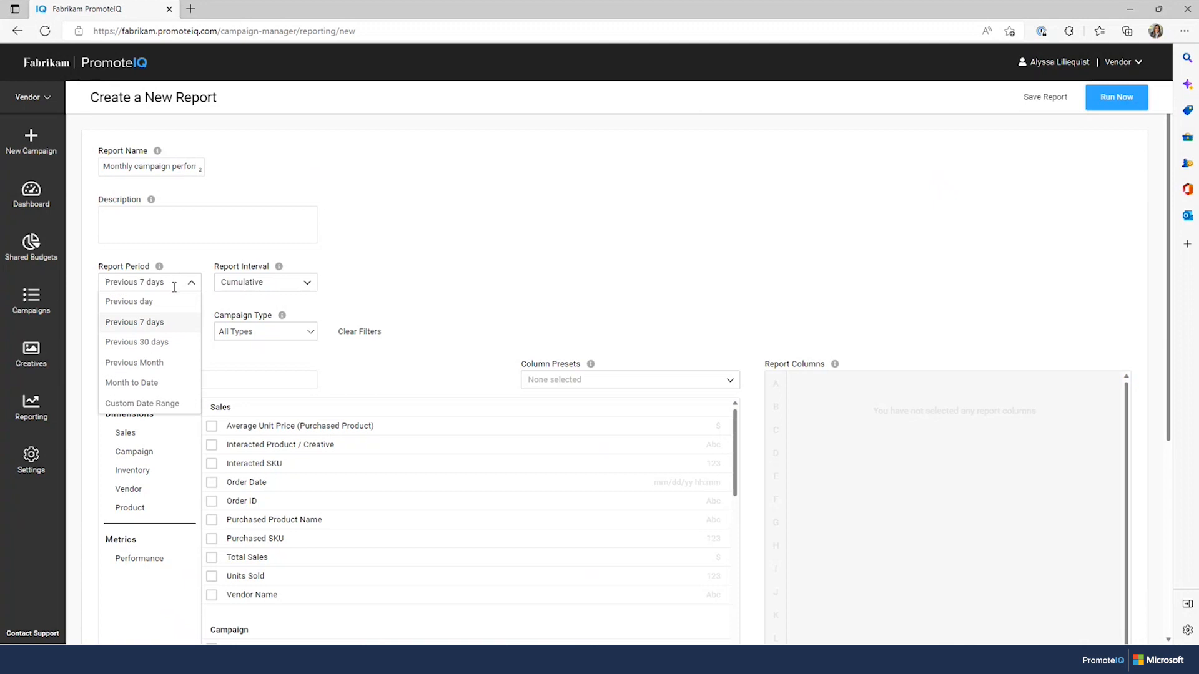
pyautogui.click(282, 285)
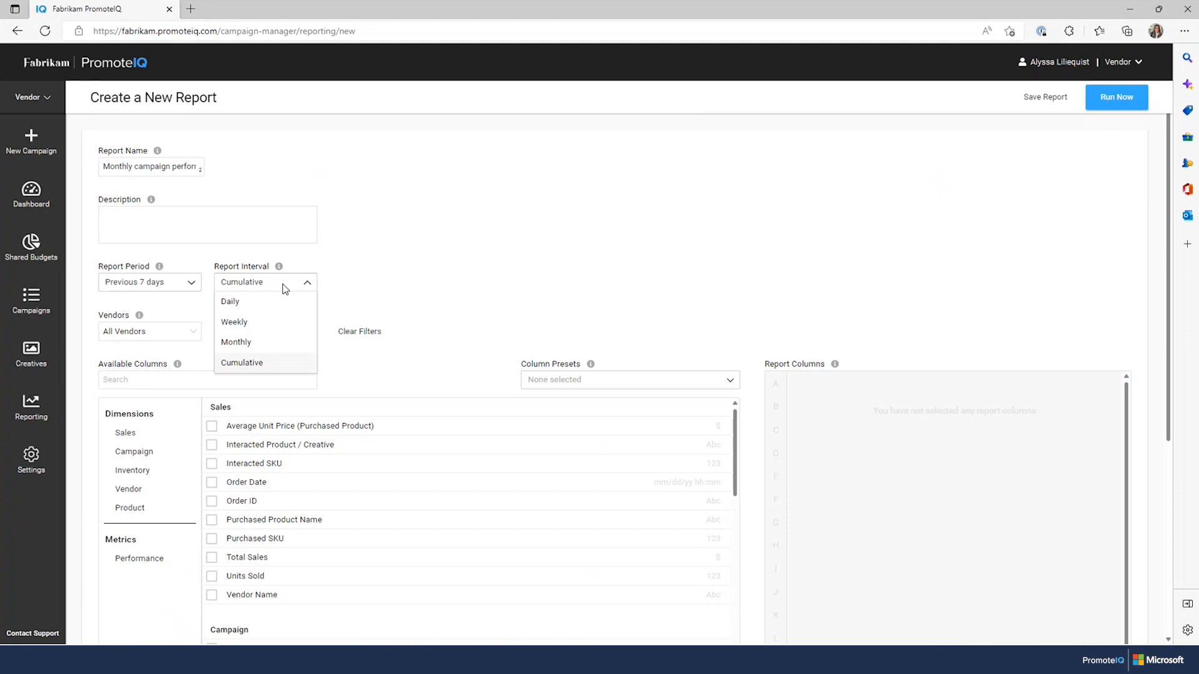
pyautogui.click(181, 279)
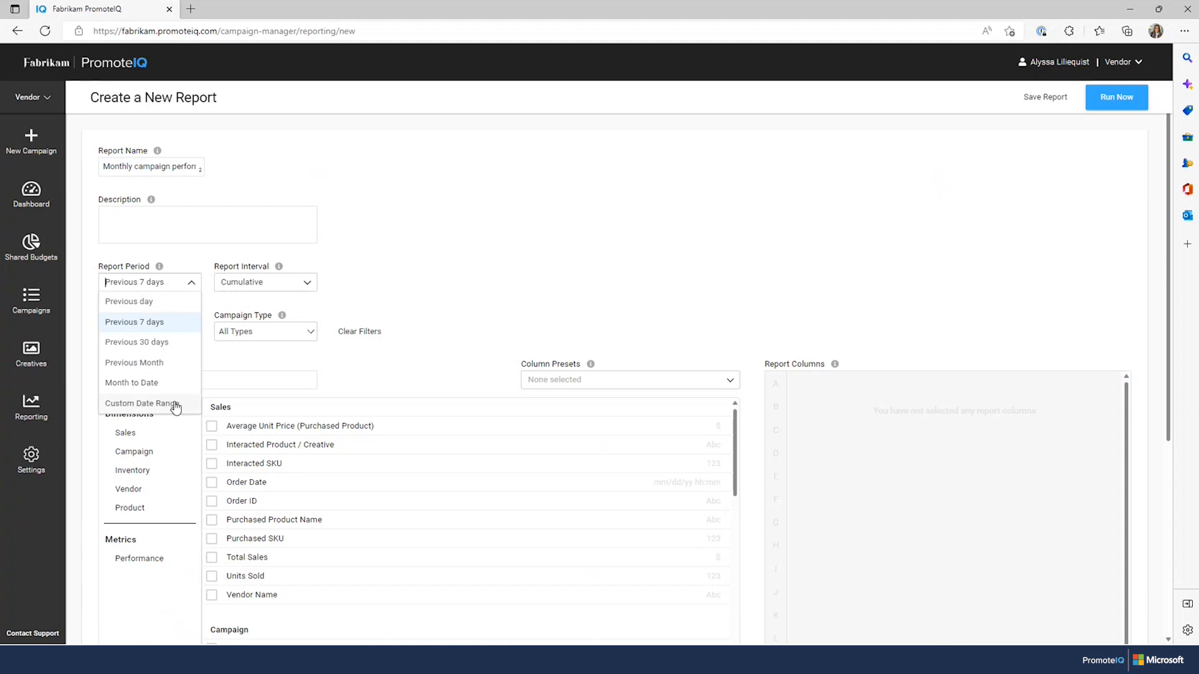
pyautogui.click(186, 354)
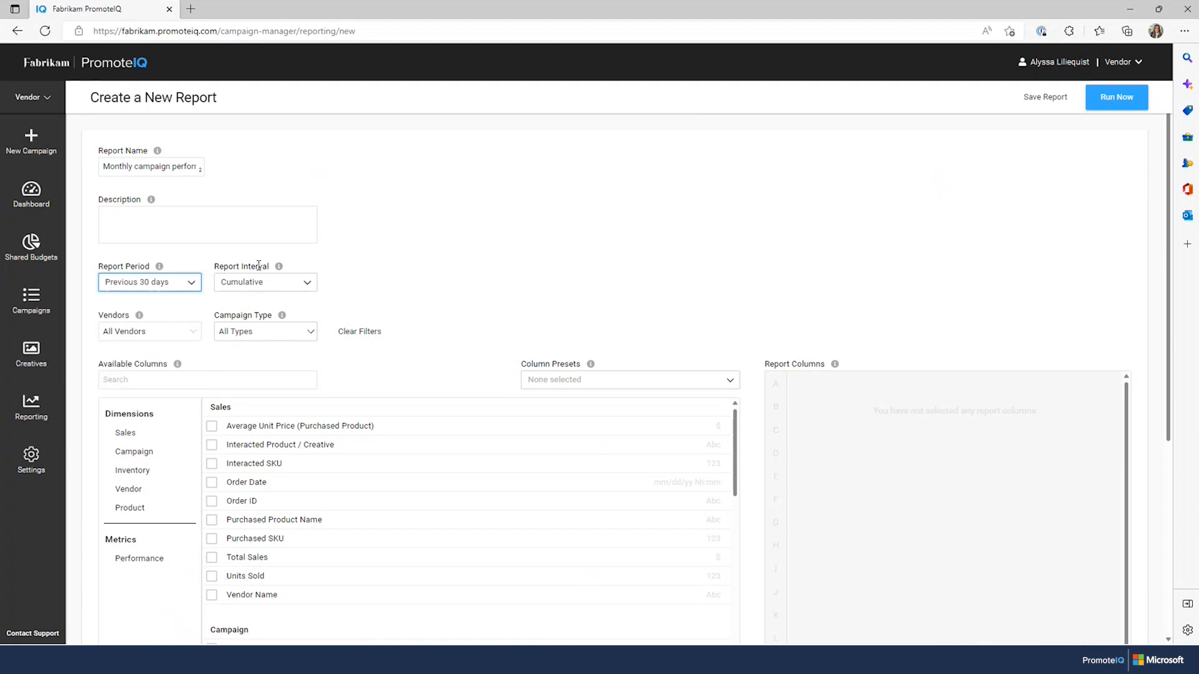
pyautogui.click(287, 283)
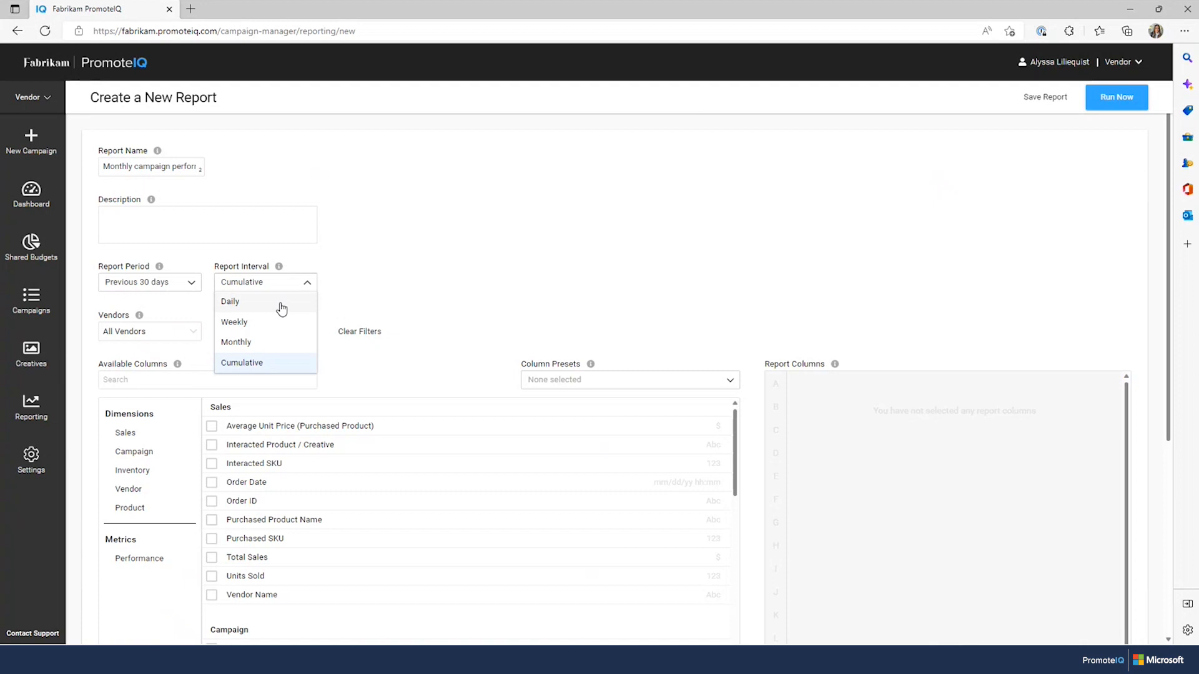
pyautogui.click(282, 303)
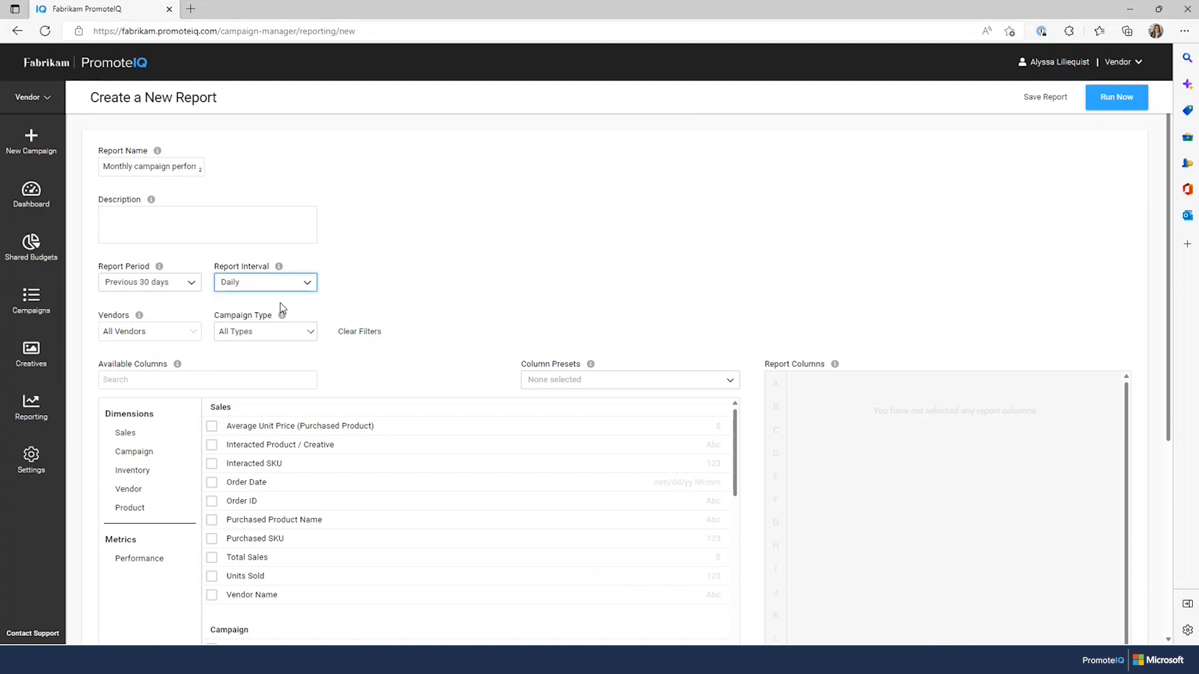
# Filter the report to the Northwind Traders vendor and check the campaign type options, keeping All Types.
pyautogui.click(162, 337)
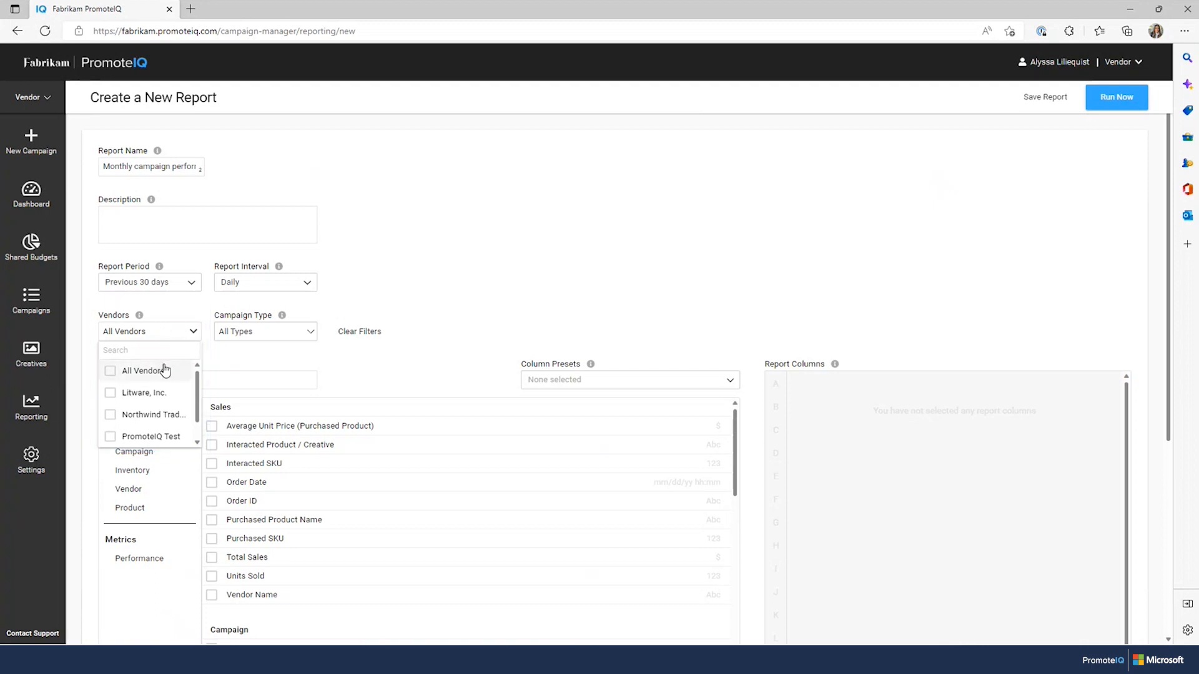
pyautogui.click(162, 415)
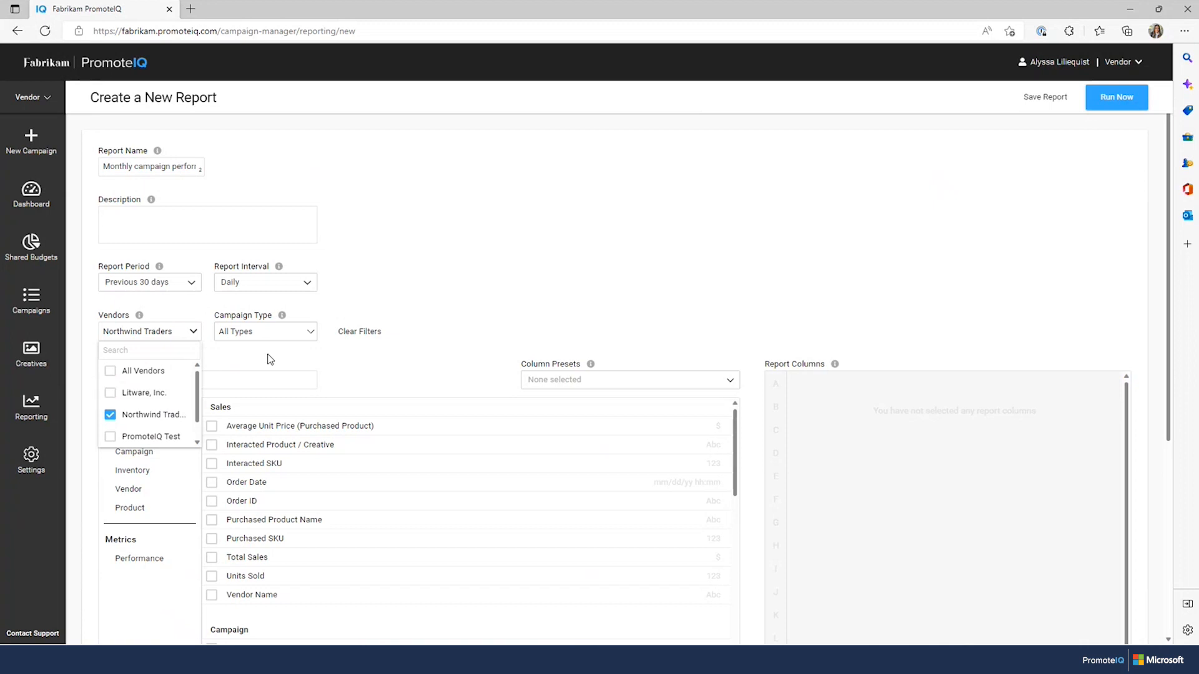
pyautogui.click(283, 338)
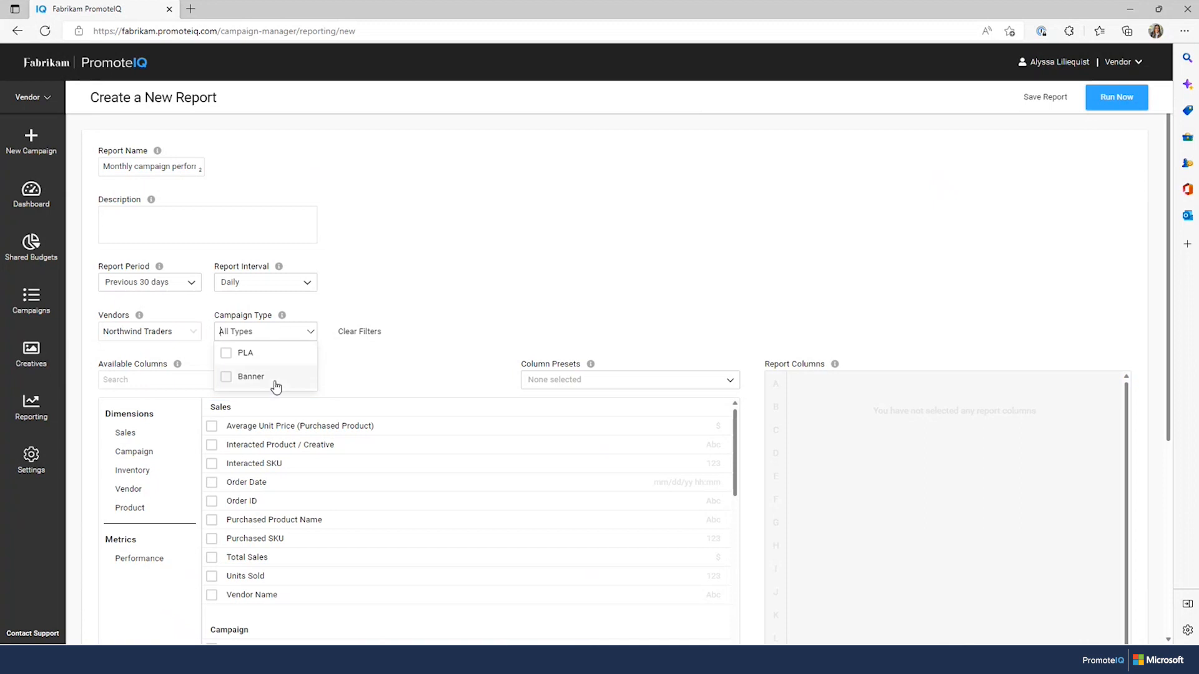
pyautogui.click(282, 336)
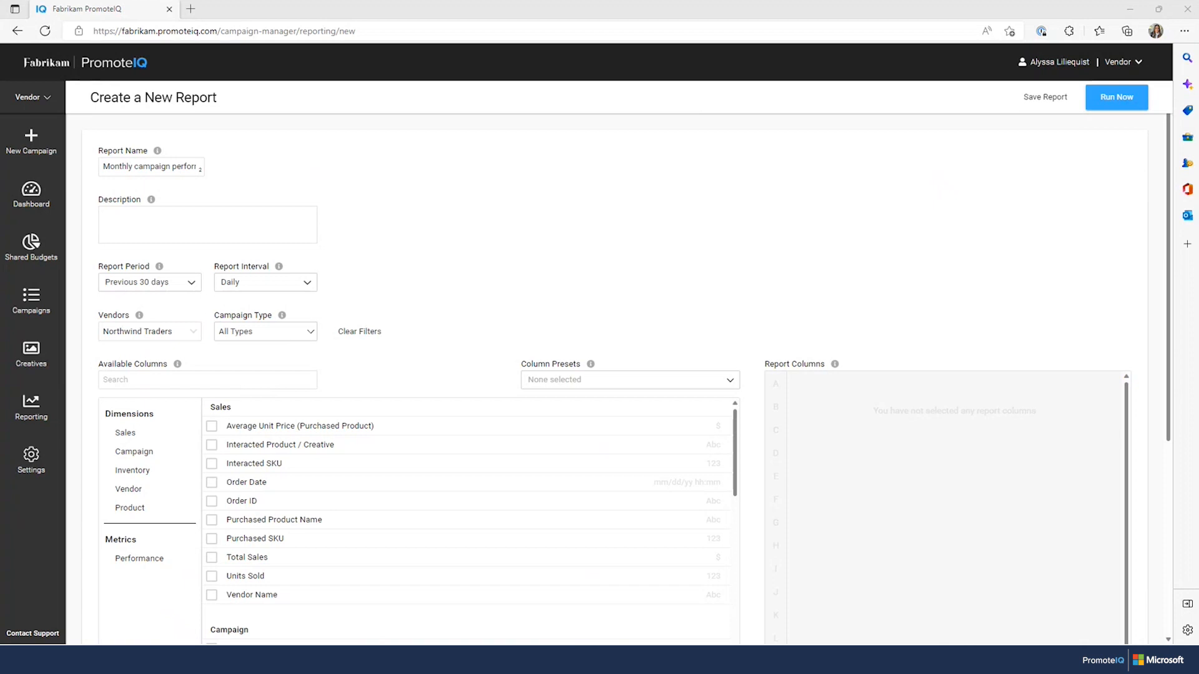
# Look through the available columns, apply the Sales Report column preset and review its selected columns.
pyautogui.scroll(-2, 470, 356)
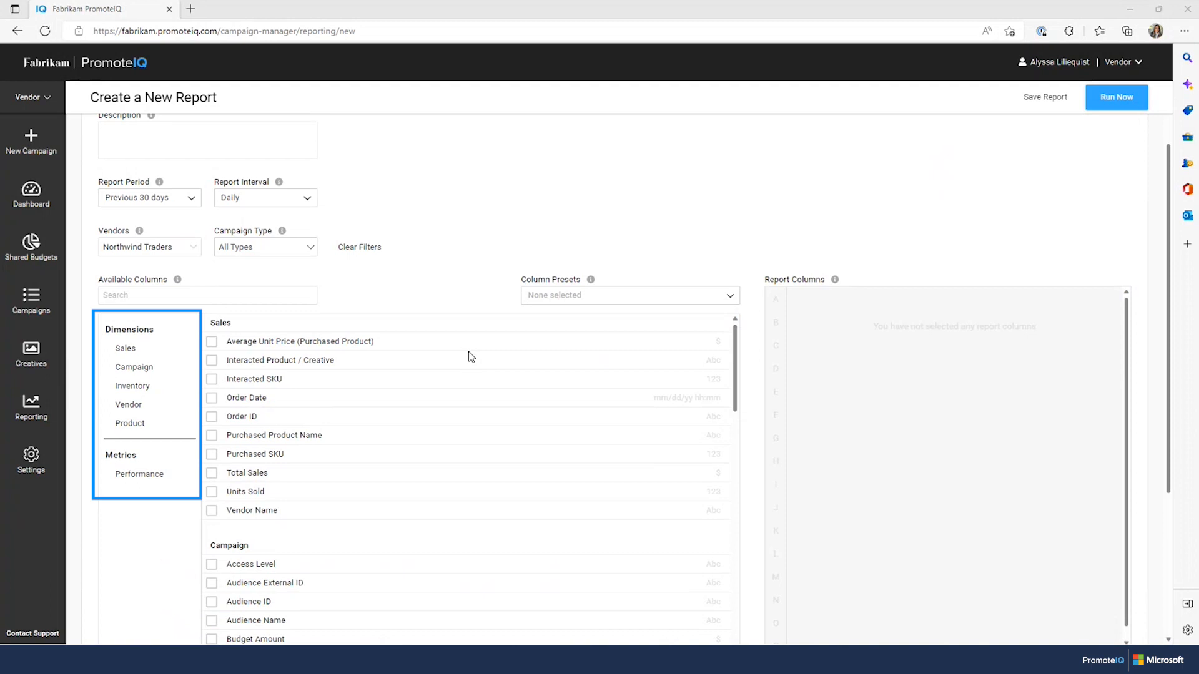
pyautogui.scroll(-1, 471, 356)
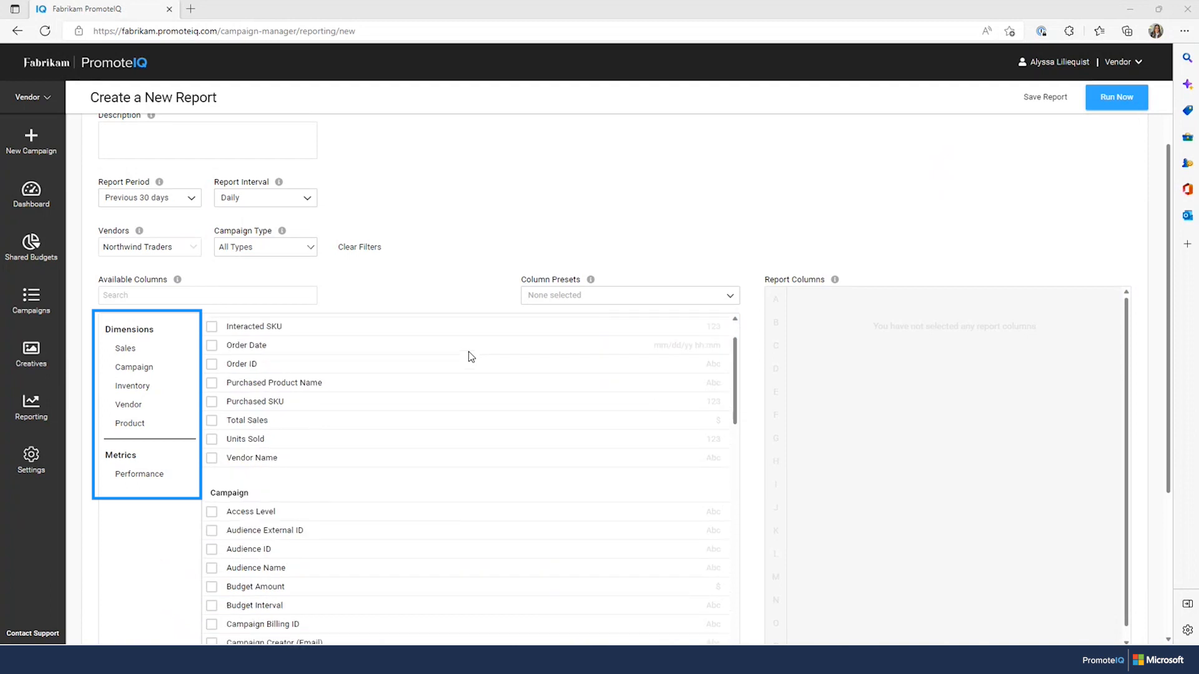
pyautogui.scroll(-1, 471, 356)
pyautogui.scroll(-6, 471, 356)
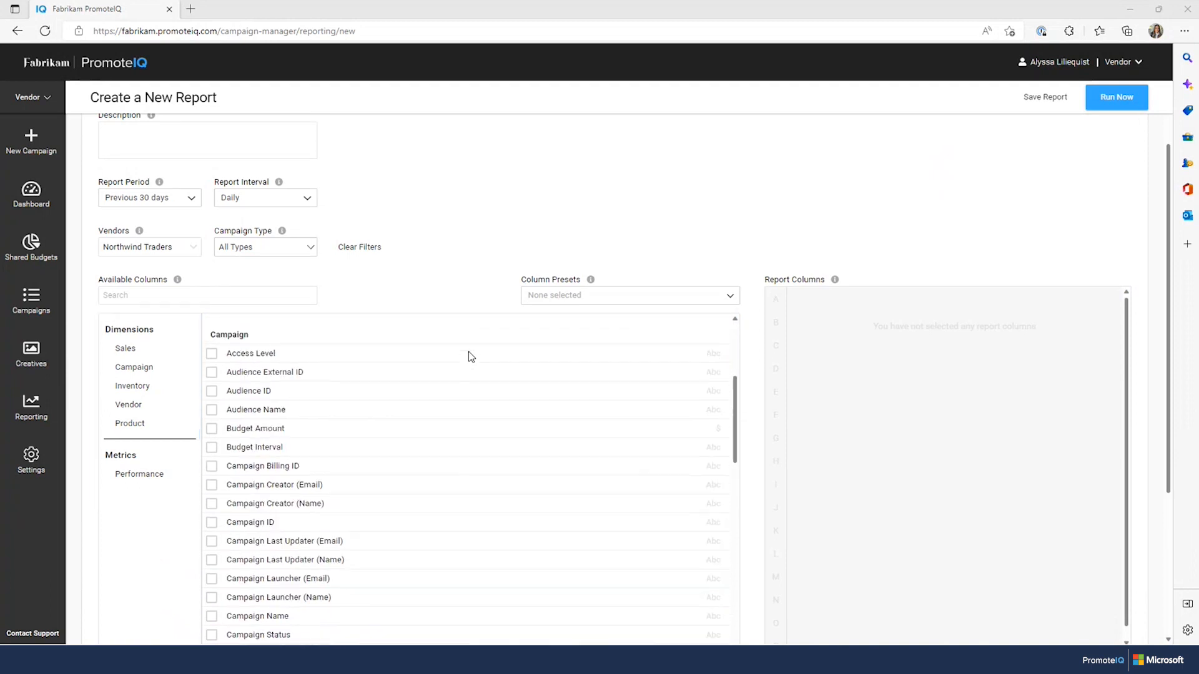
pyautogui.scroll(-2, 471, 356)
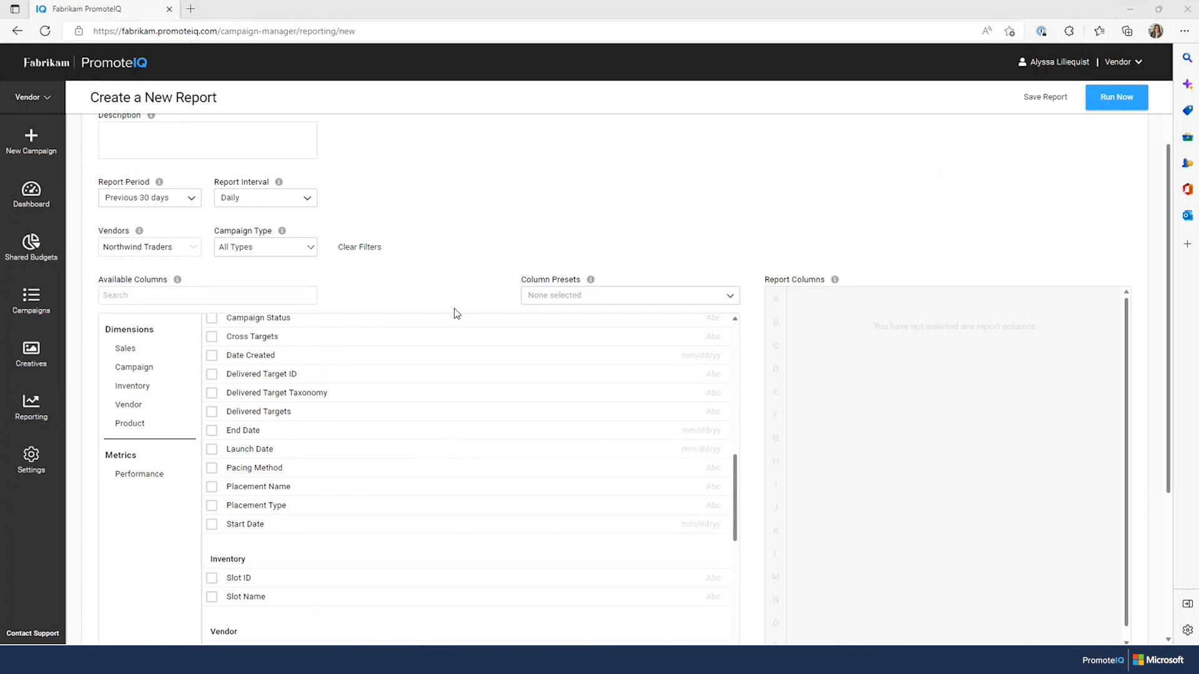
pyautogui.click(605, 295)
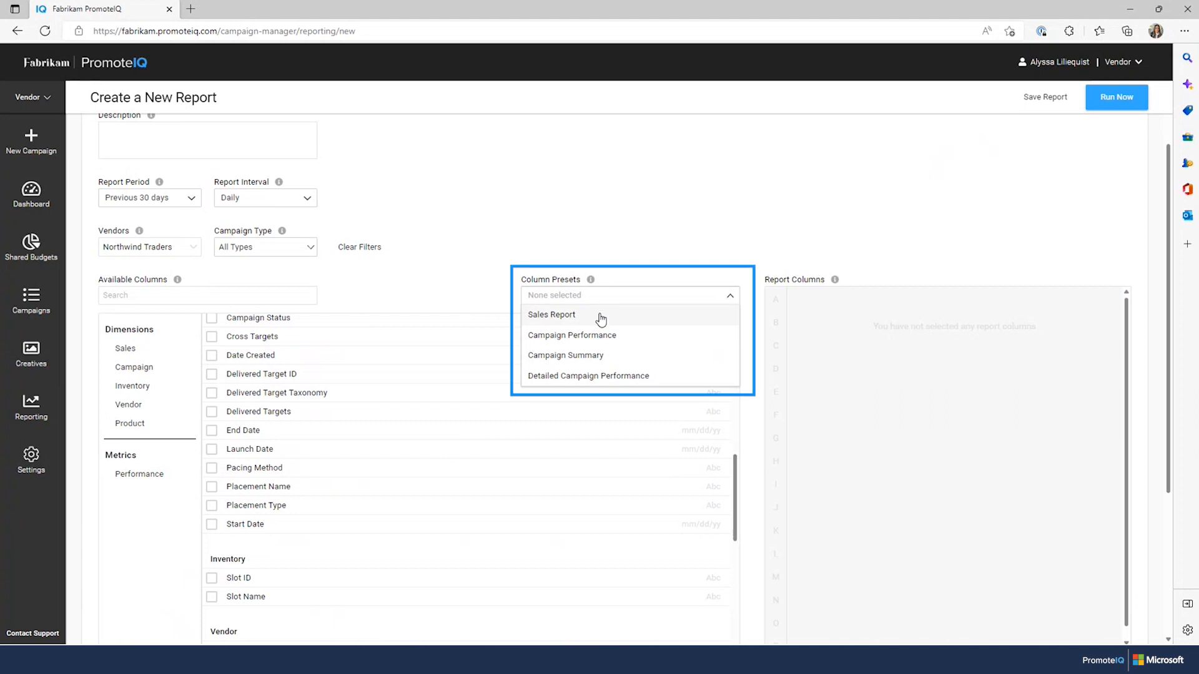
pyautogui.click(600, 319)
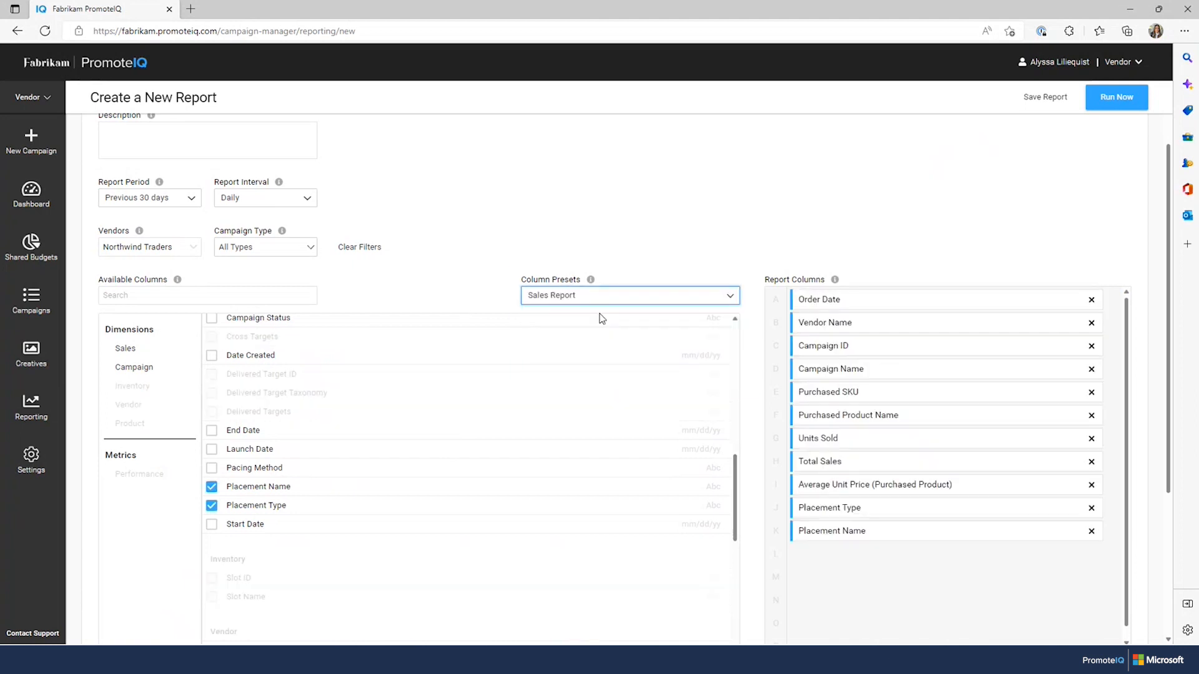
pyautogui.scroll(3, 522, 426)
pyautogui.scroll(7, 521, 427)
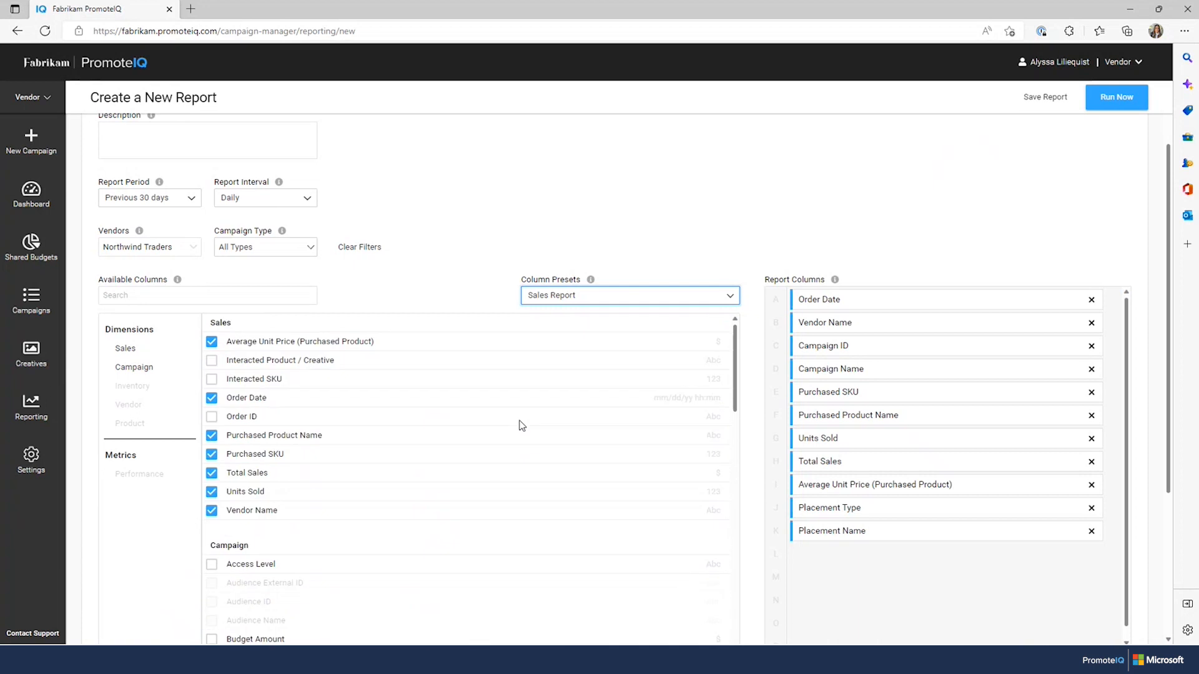
pyautogui.scroll(2, 522, 426)
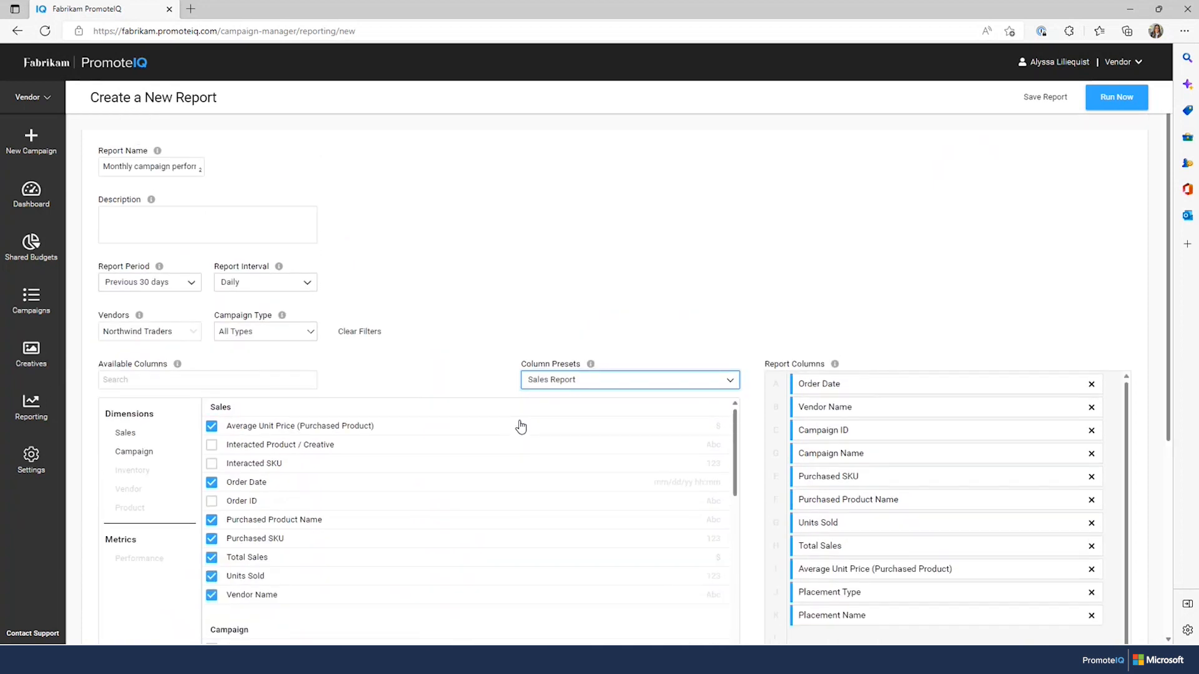
# Try the Campaign Performance and Campaign Summary column presets in turn.
pyautogui.scroll(-2, 532, 323)
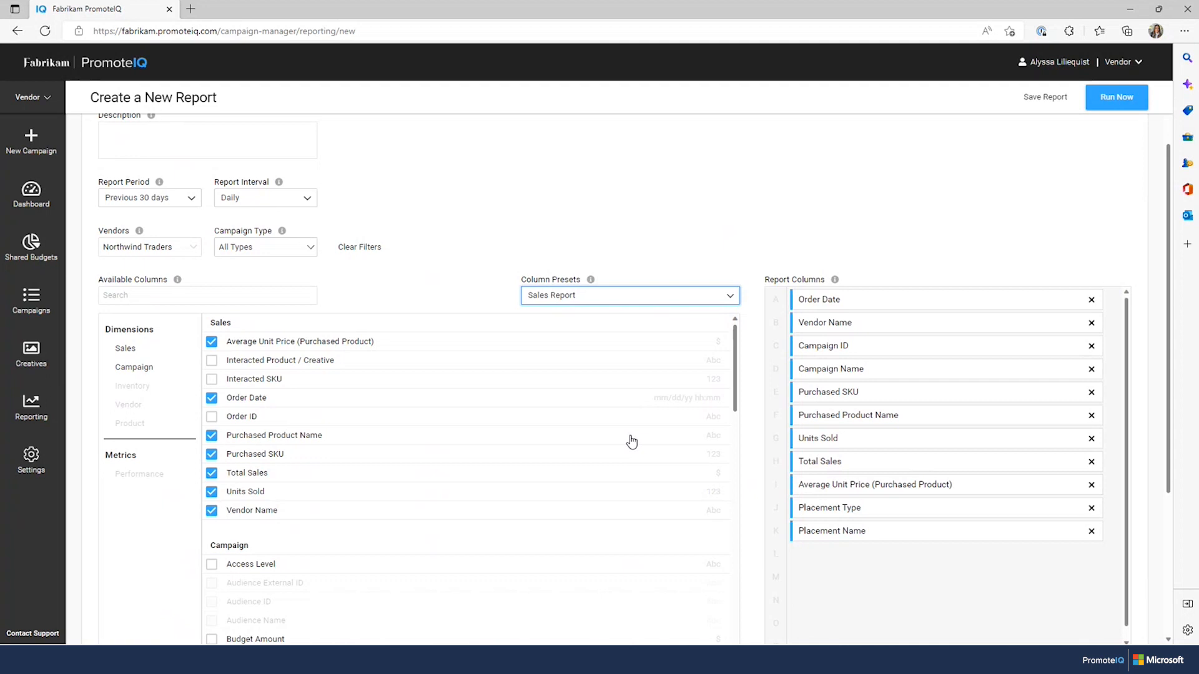
pyautogui.click(647, 292)
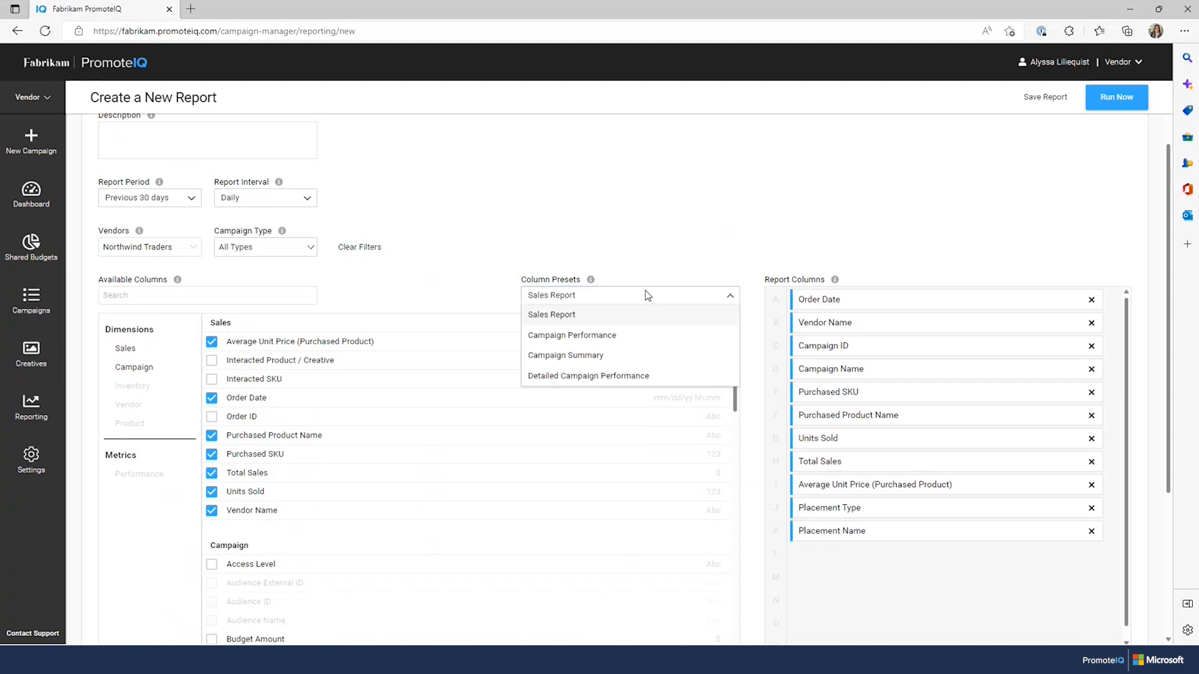
pyautogui.click(640, 341)
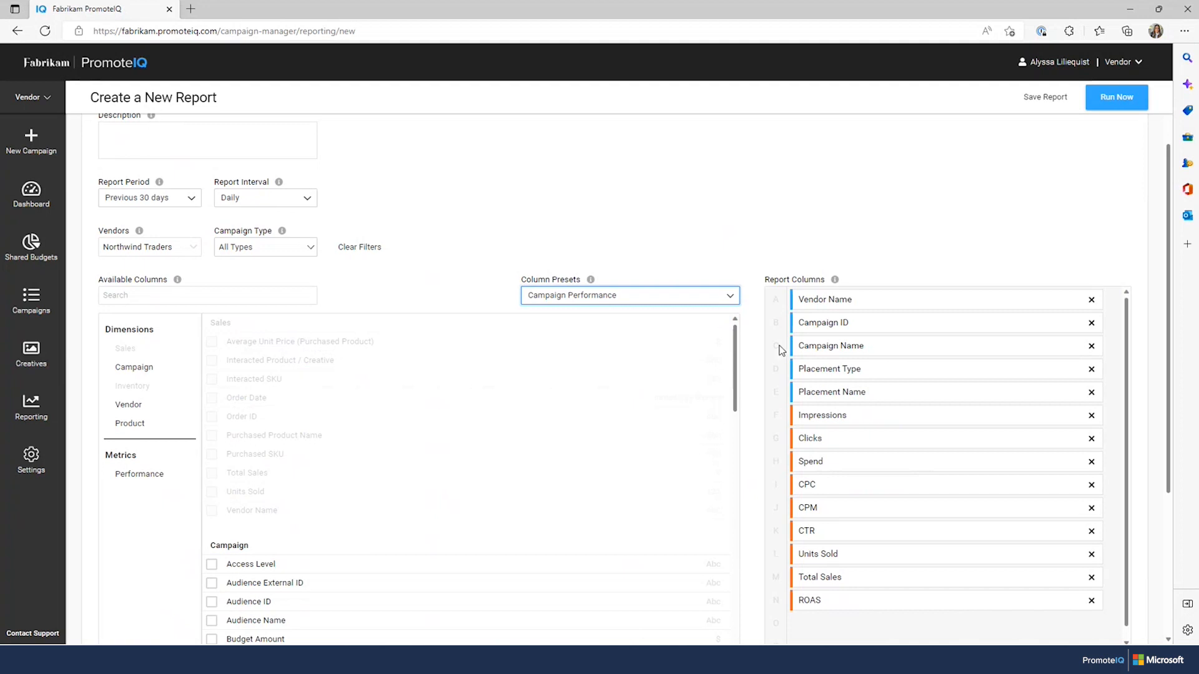
pyautogui.scroll(-1, 835, 374)
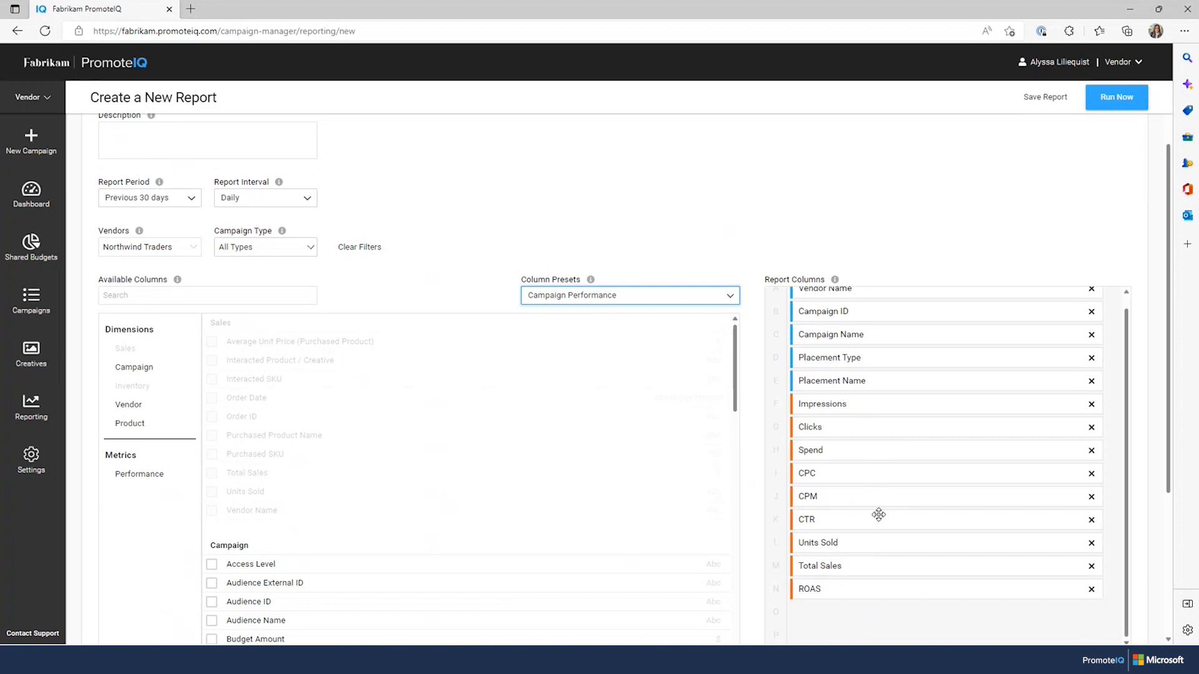
pyautogui.click(650, 297)
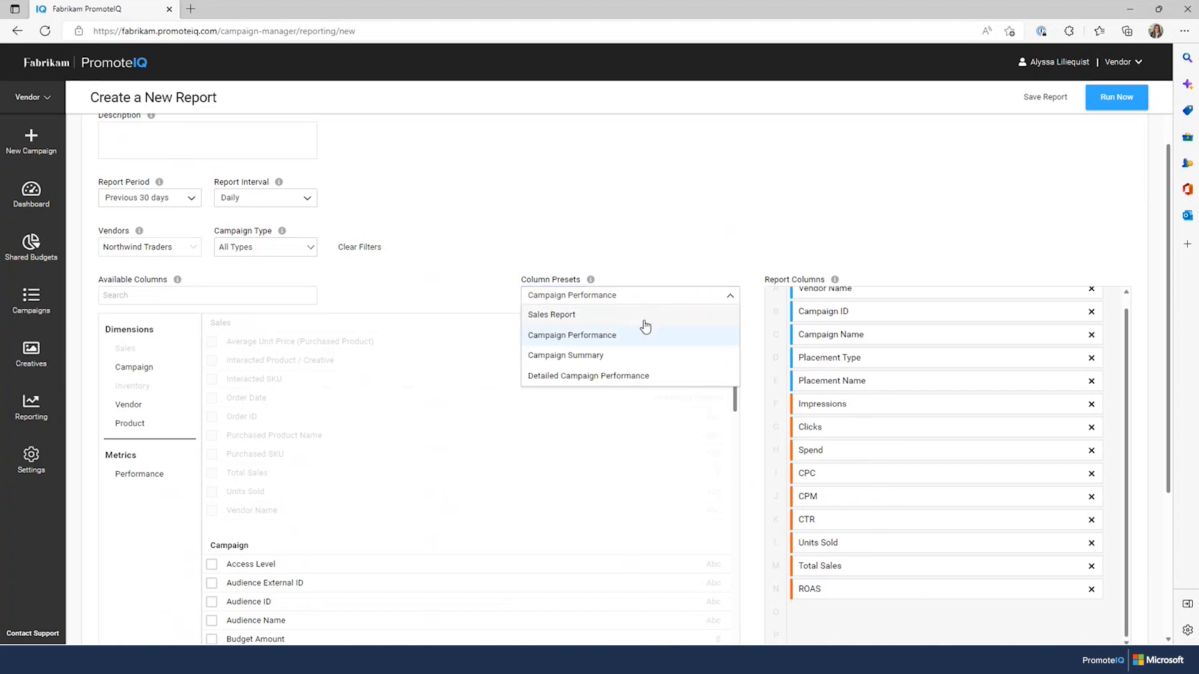
pyautogui.click(641, 356)
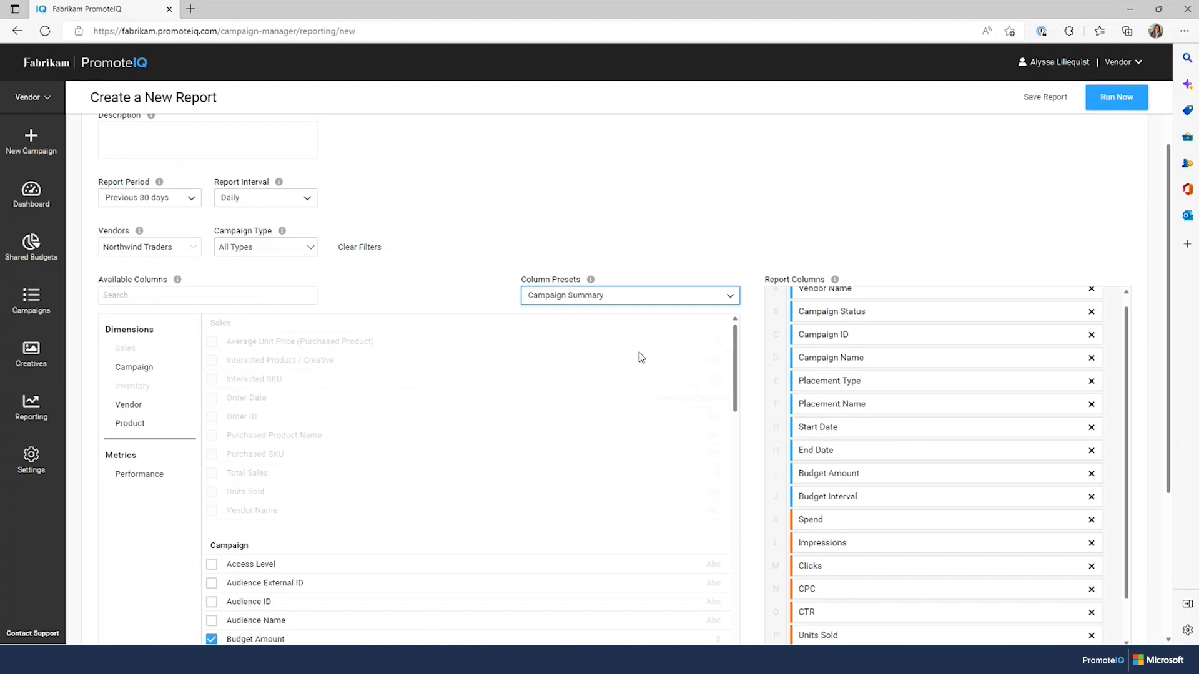
# Apply the Detailed Campaign Performance column preset to the report.
pyautogui.click(617, 296)
pyautogui.click(623, 377)
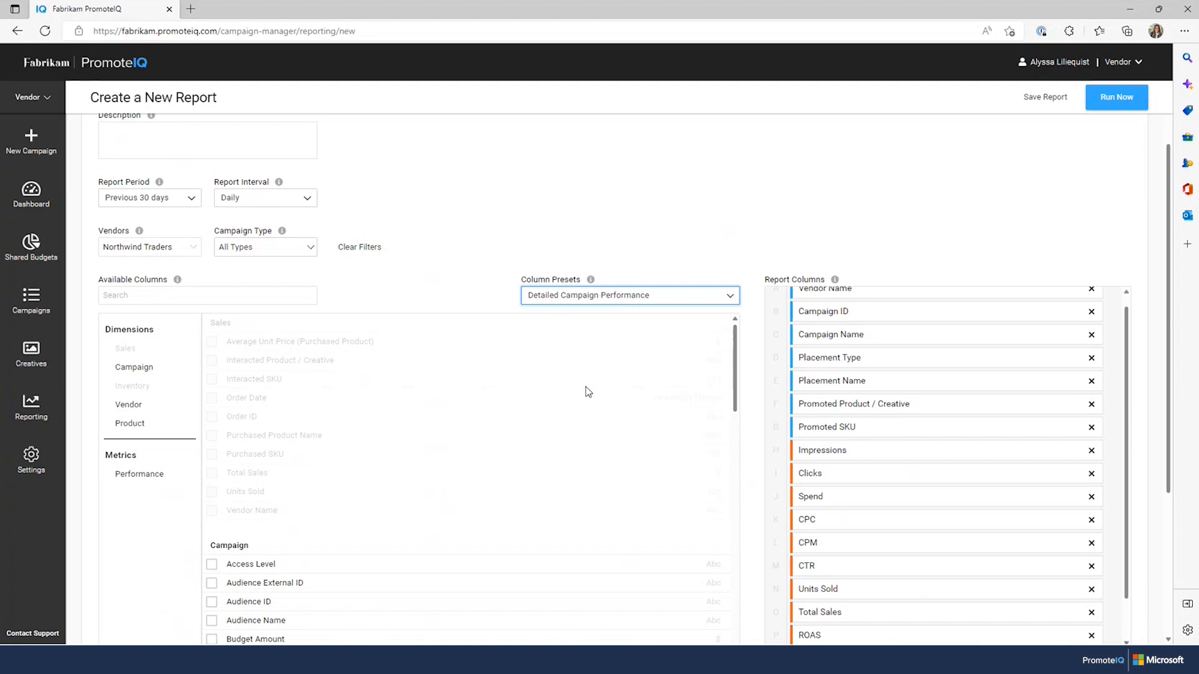
pyautogui.scroll(-5, 588, 391)
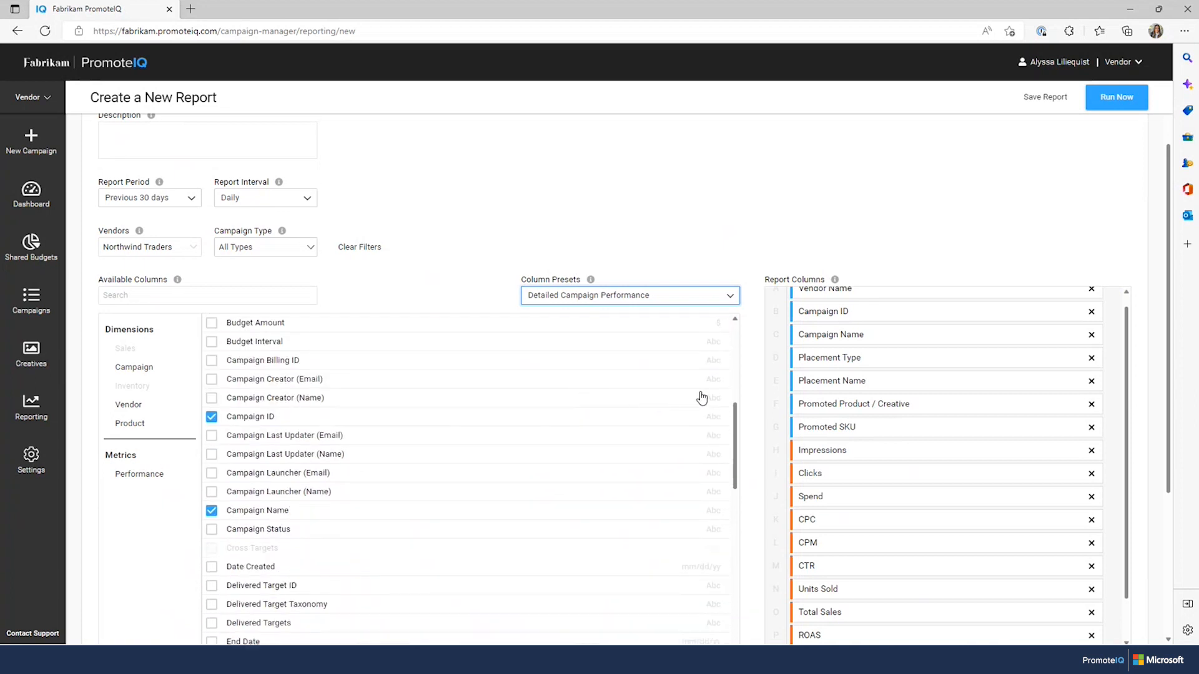
# Remove the Clicks and Spend columns from the report and add Campaign Last Updater (Name) and Campaign Launcher (Email).
pyautogui.click(1091, 474)
pyautogui.click(1091, 475)
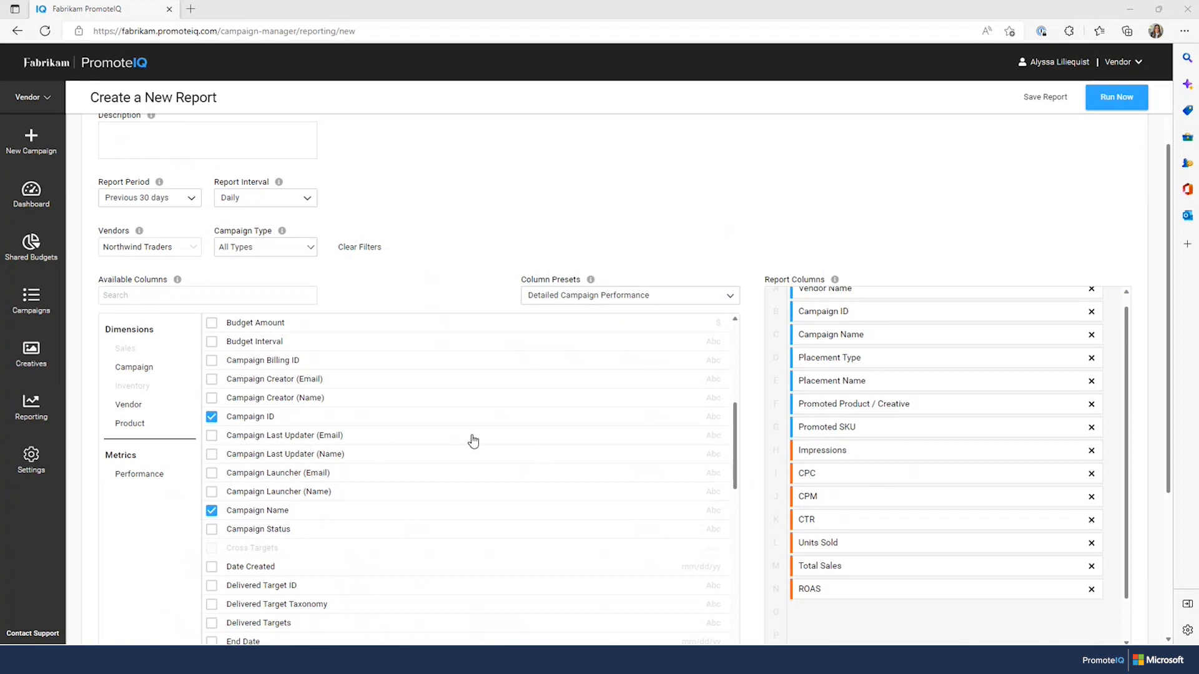
pyautogui.click(211, 454)
pyautogui.click(212, 474)
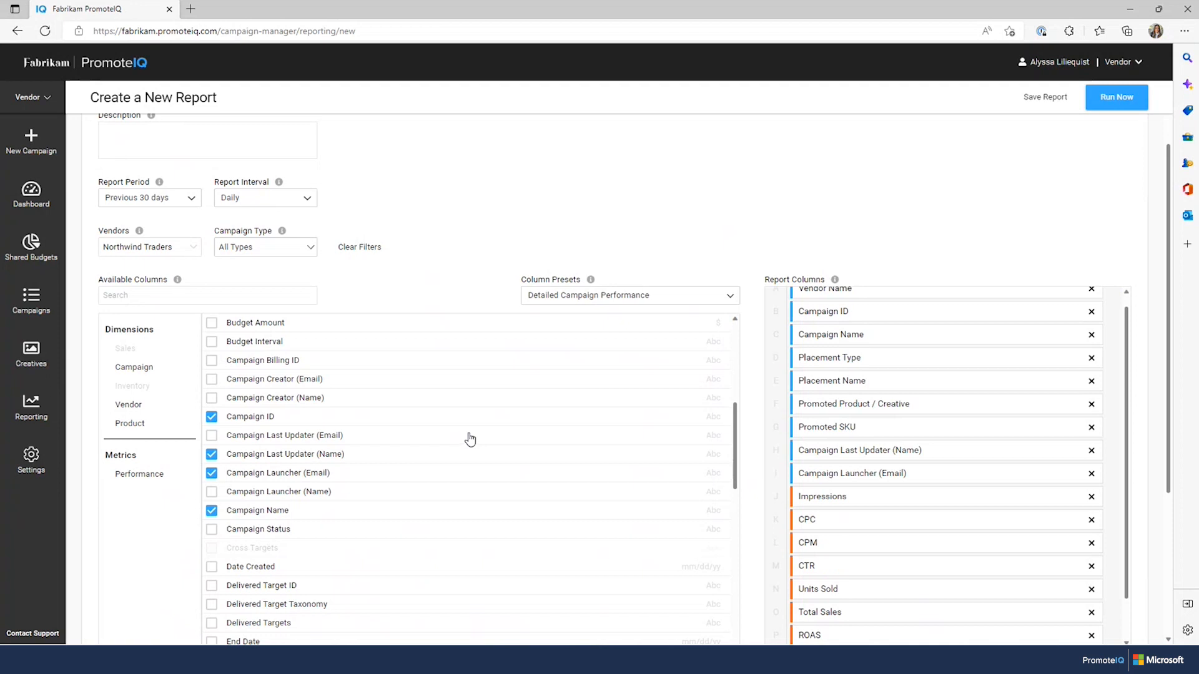
# Try the Daily, Weekly and Monthly report generation frequencies in turn.
pyautogui.scroll(-5, 616, 411)
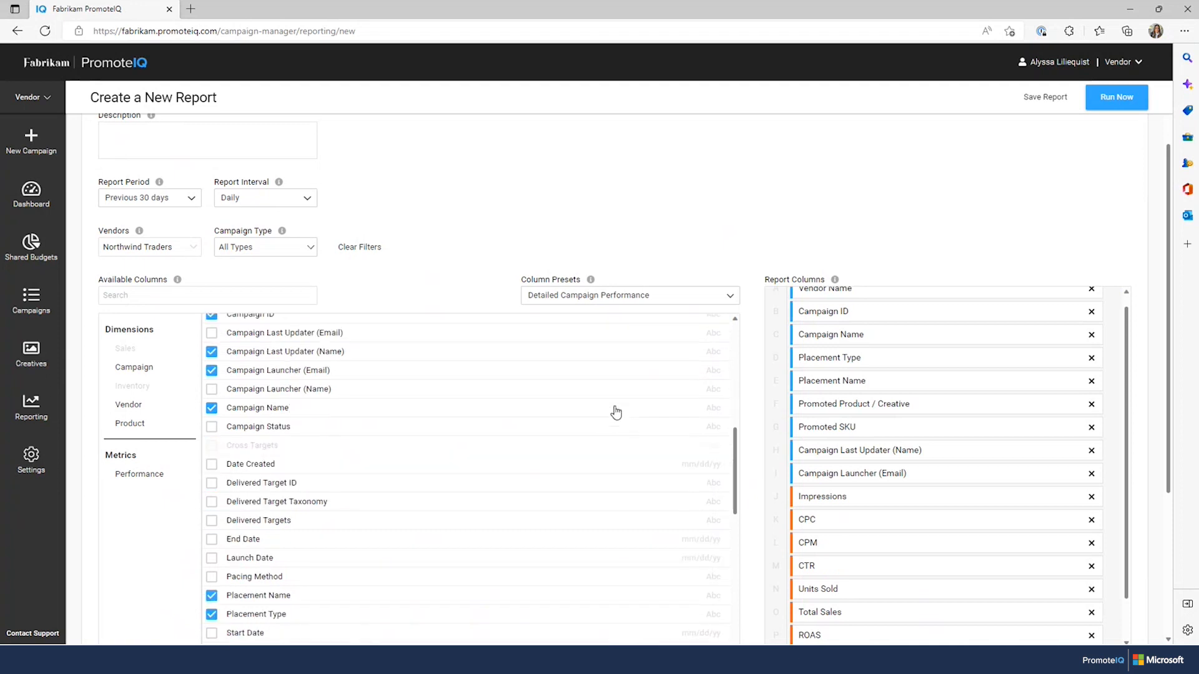
pyautogui.scroll(-4, 752, 504)
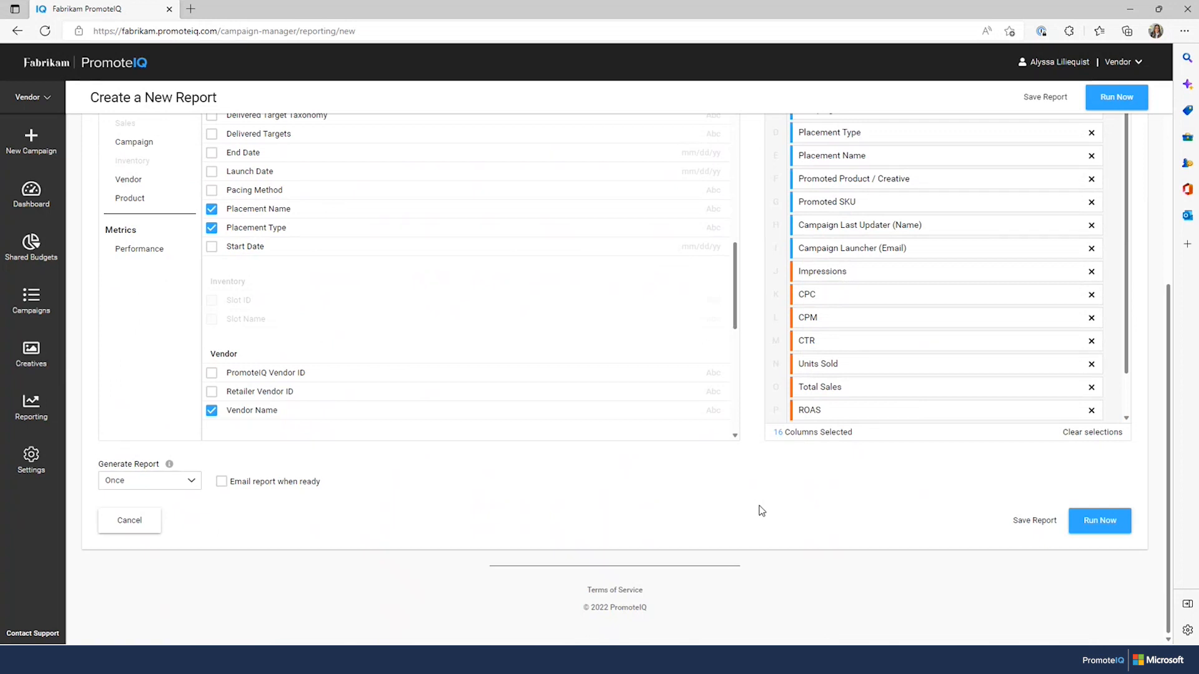
pyautogui.click(189, 482)
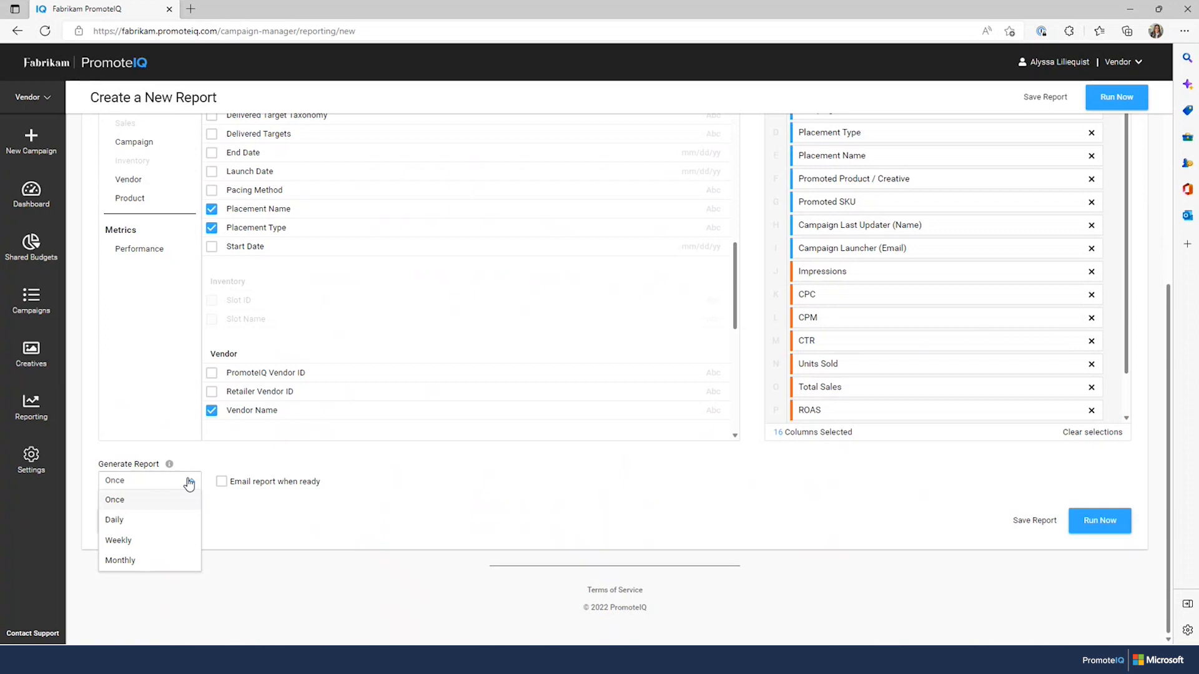
pyautogui.click(180, 524)
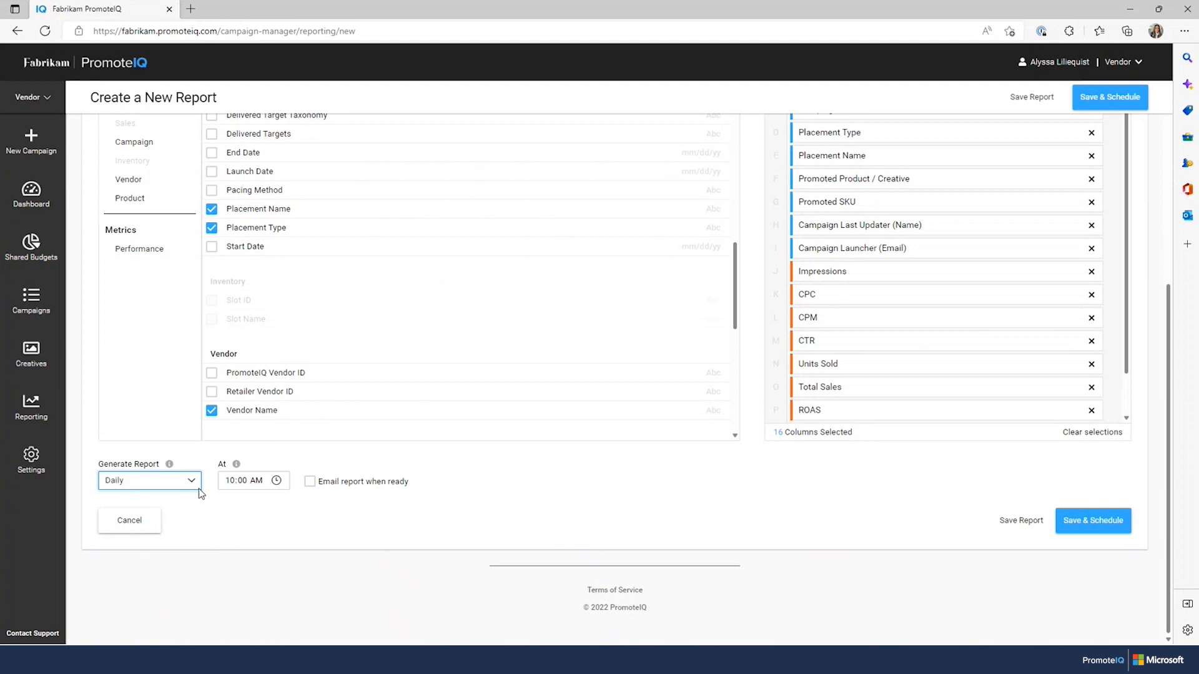
pyautogui.click(160, 488)
pyautogui.click(160, 541)
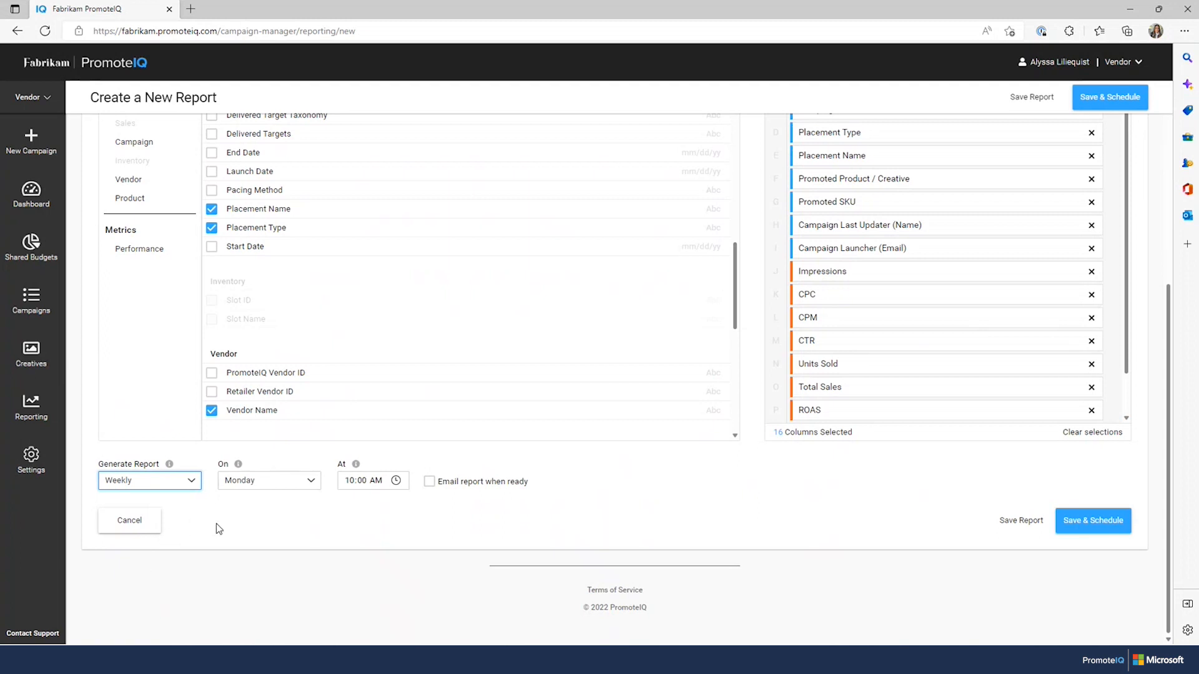
pyautogui.click(157, 491)
pyautogui.click(165, 561)
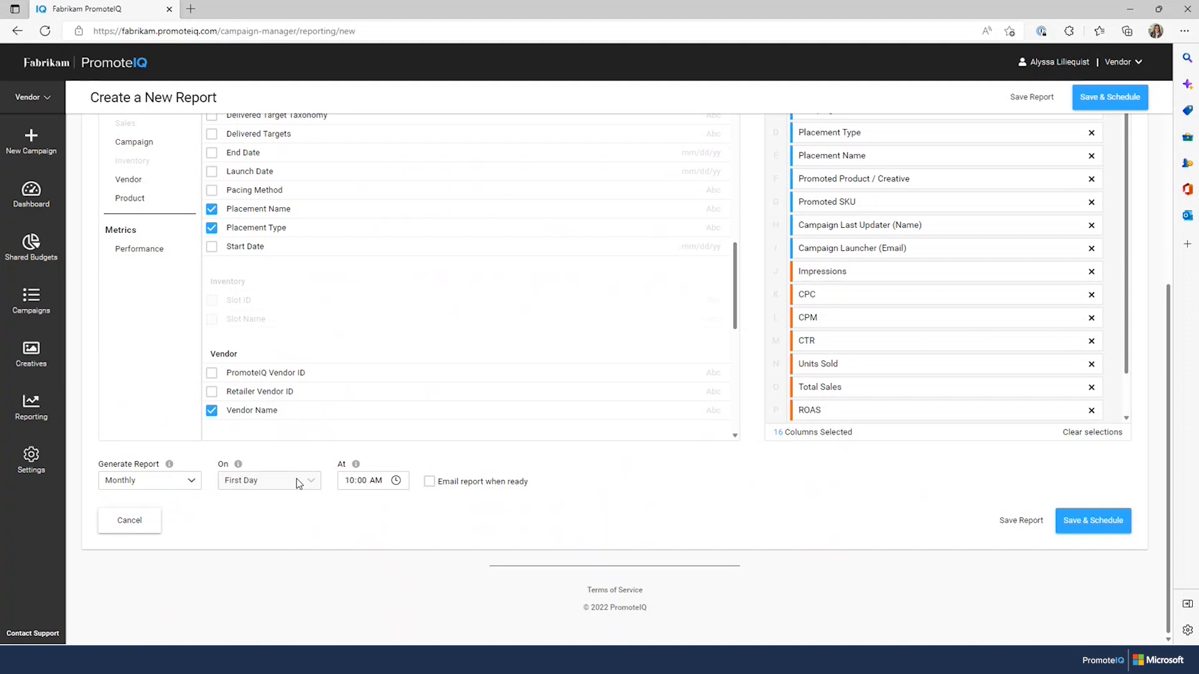
# Enable emailing the report when ready and set the report to generate weekly.
pyautogui.click(430, 482)
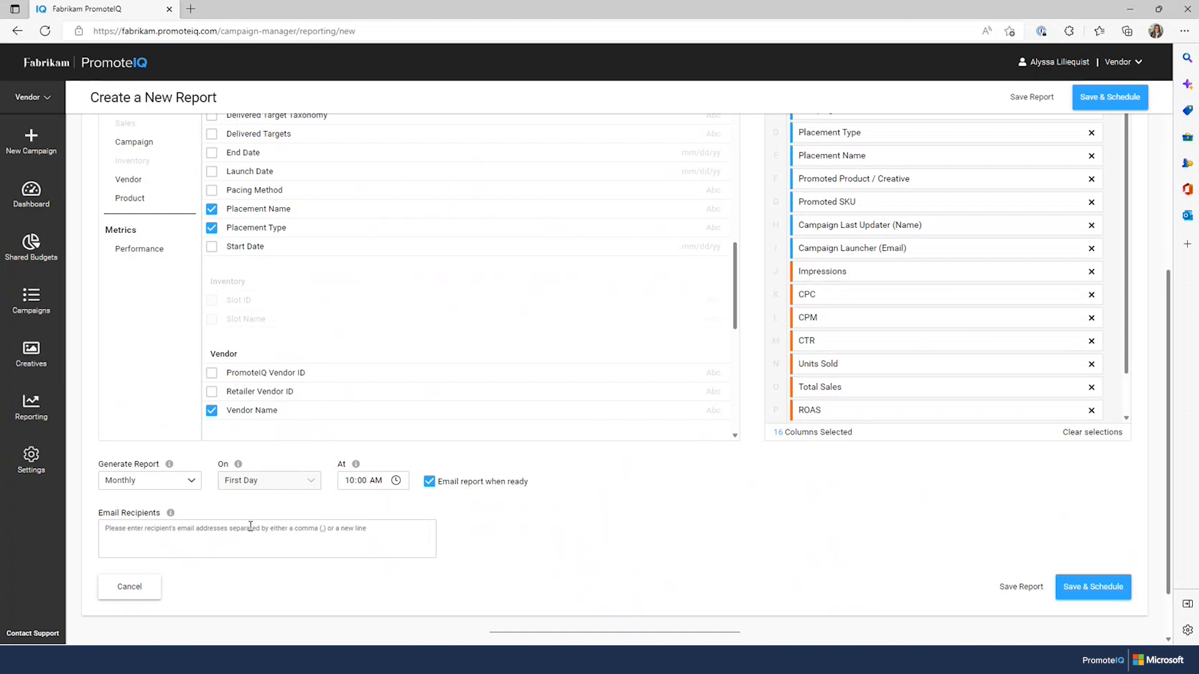
pyautogui.click(167, 480)
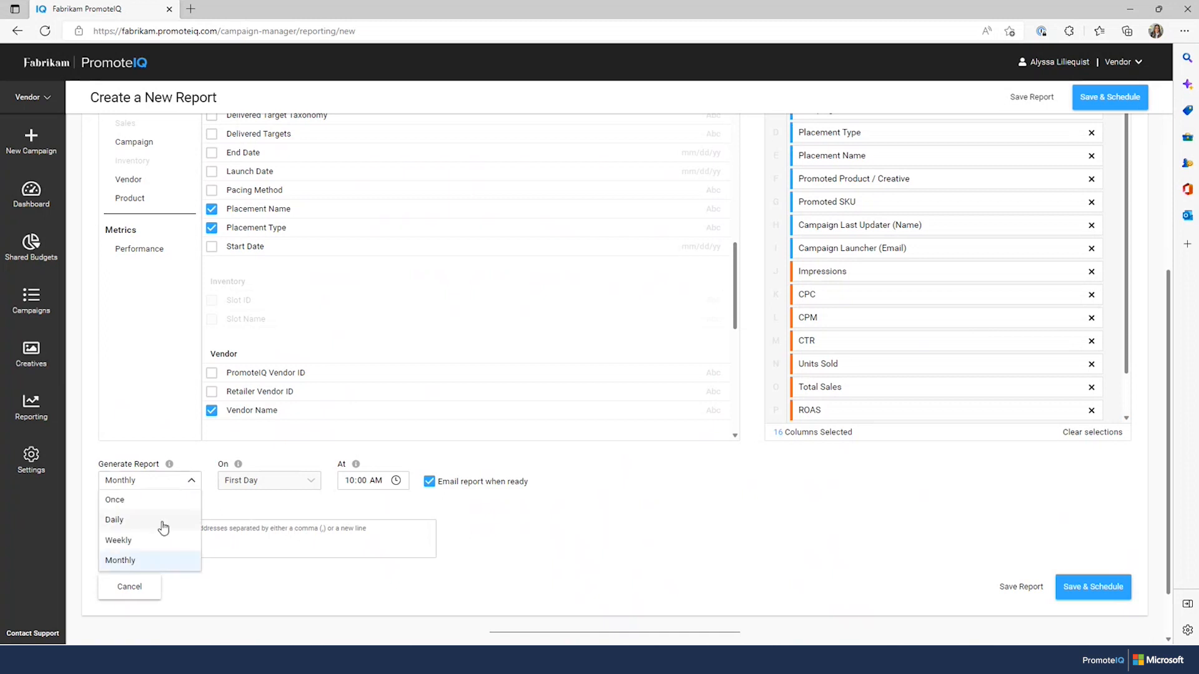
pyautogui.click(161, 534)
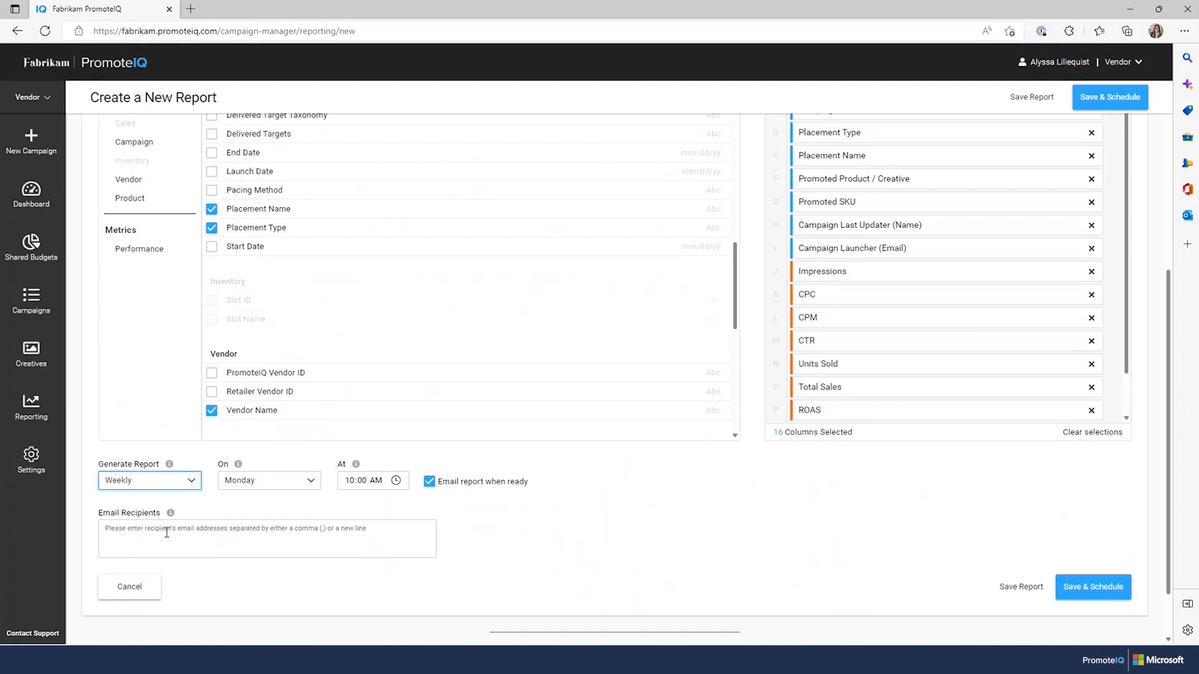